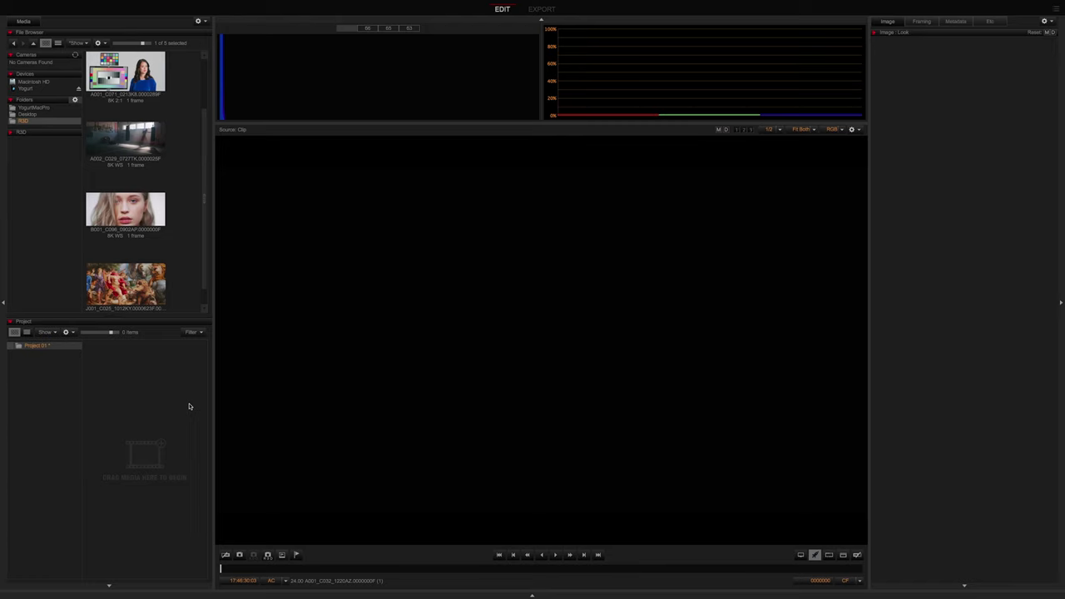
Step: Open the Image Pipeline page of REDCINE-X PRO's Preferences
mouse_move(138, 2)
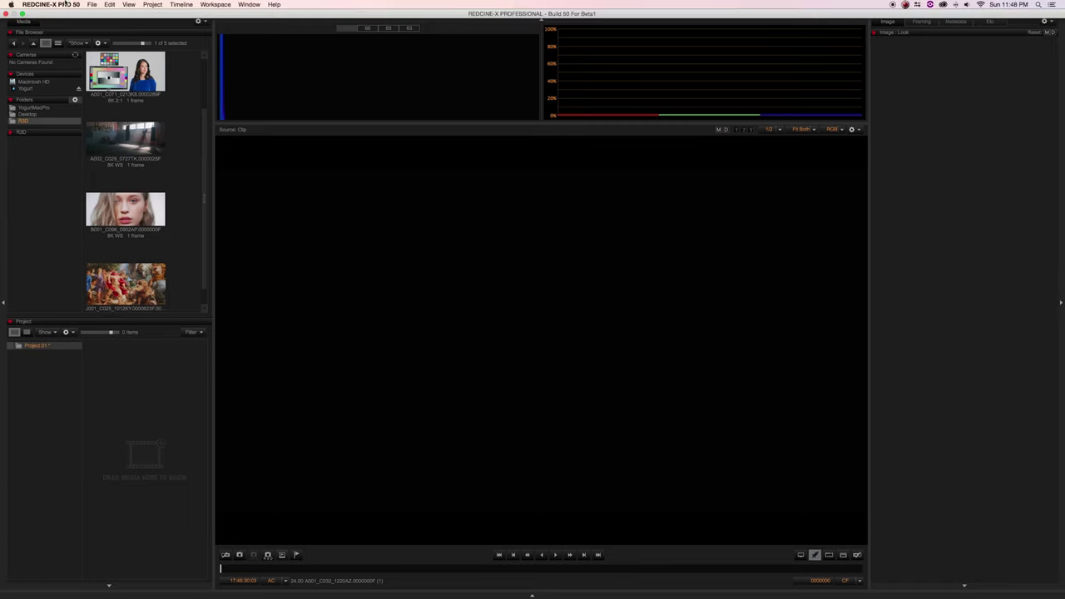
click(60, 4)
click(64, 15)
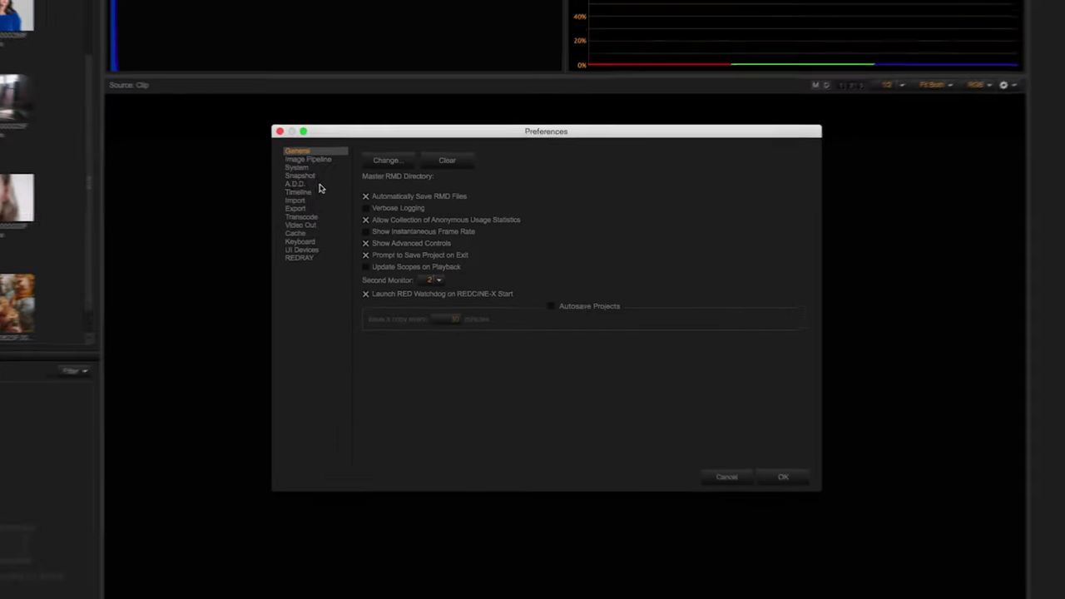
click(382, 191)
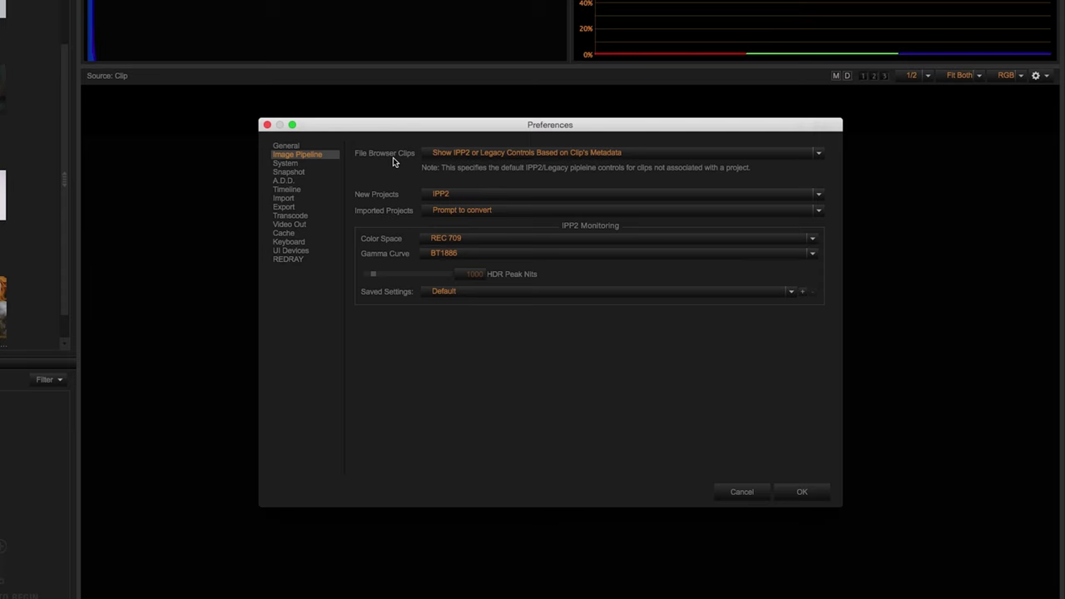
Step: Keep File Browser clips on metadata and IPP2 for new projects, and review the Imported Projects choices
click(764, 154)
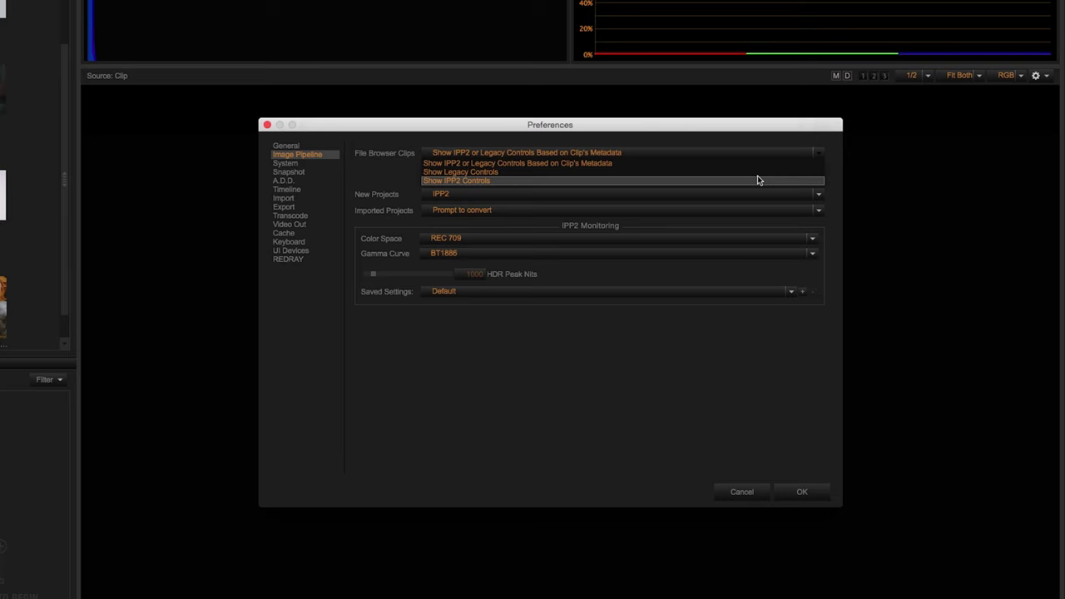
click(759, 164)
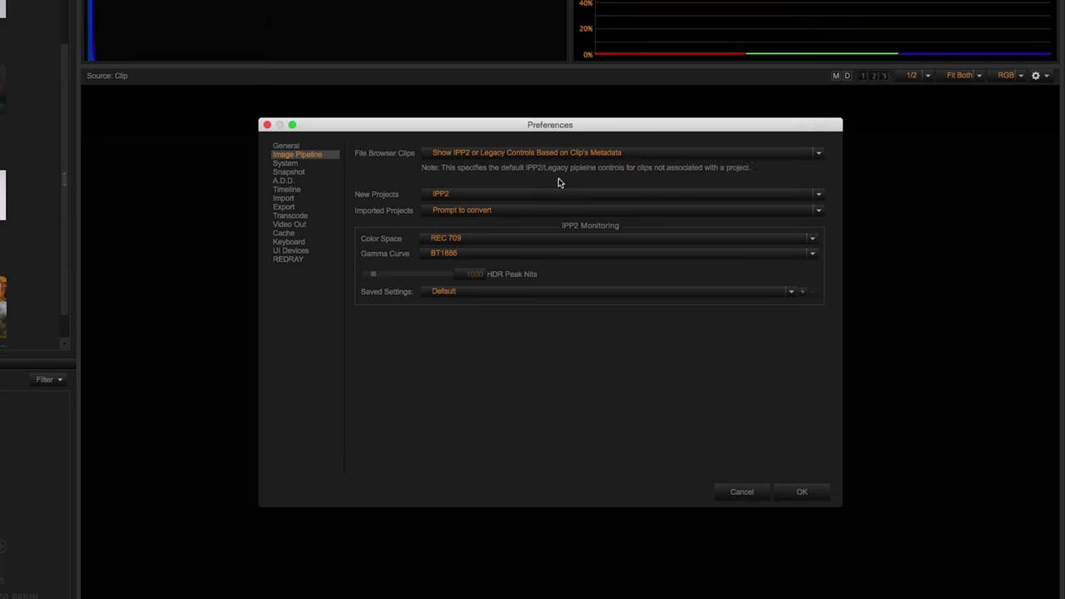
click(572, 194)
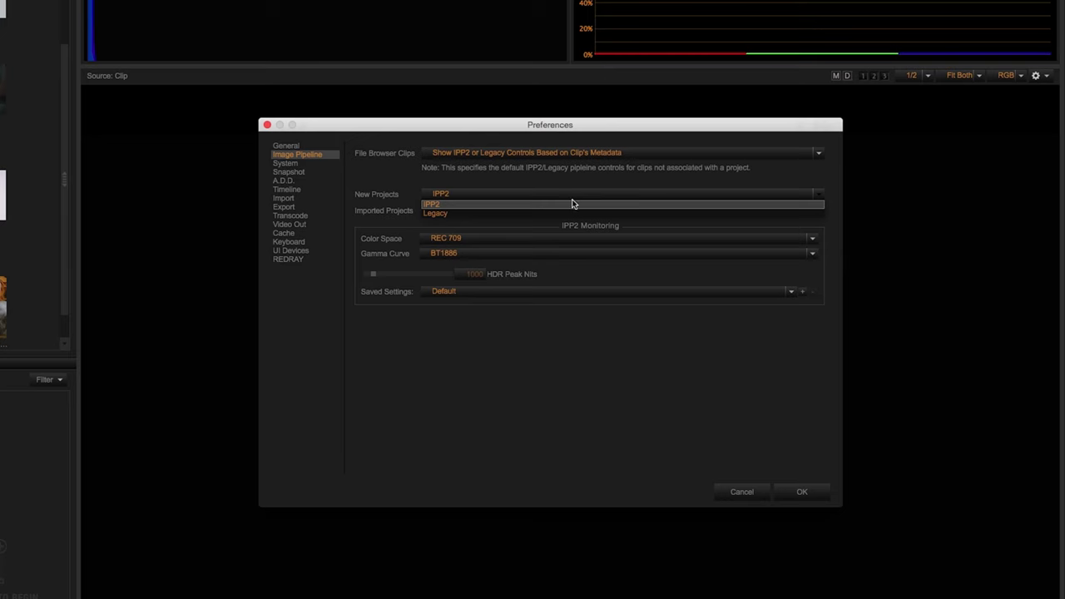
click(567, 204)
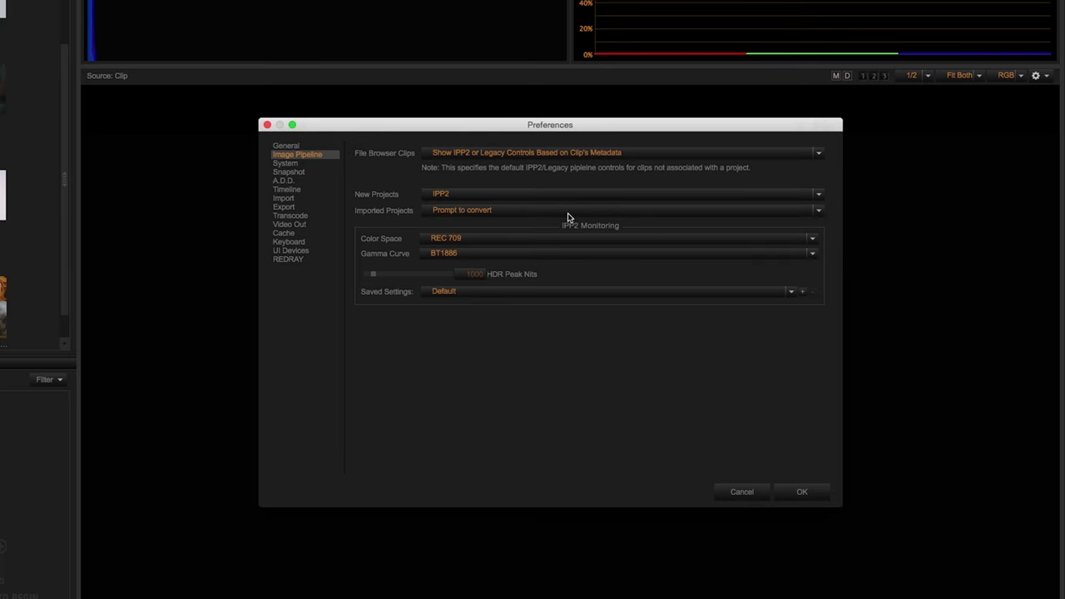
click(569, 213)
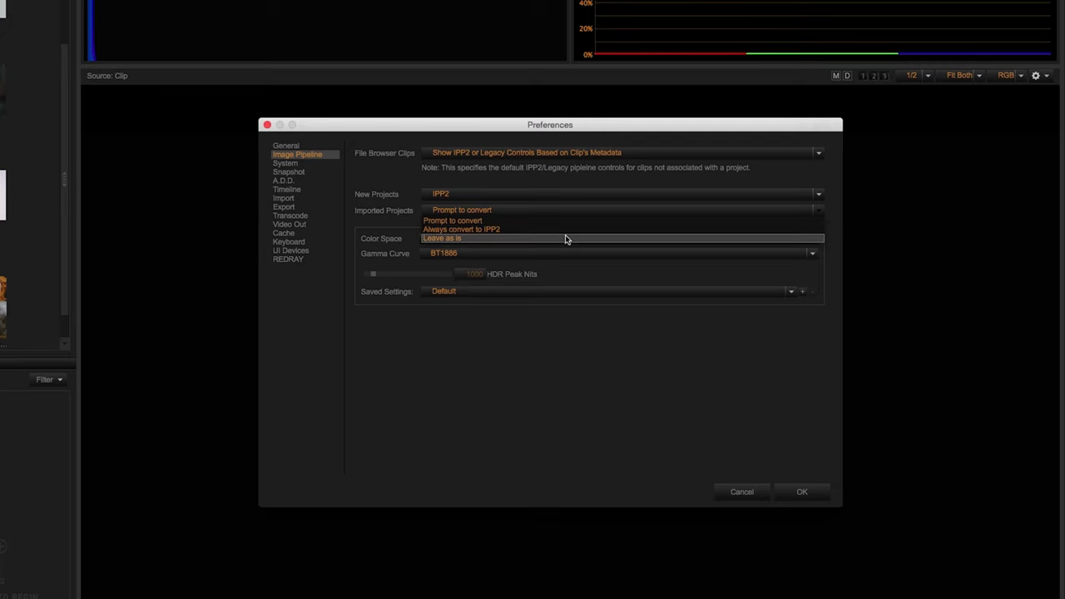
click(566, 223)
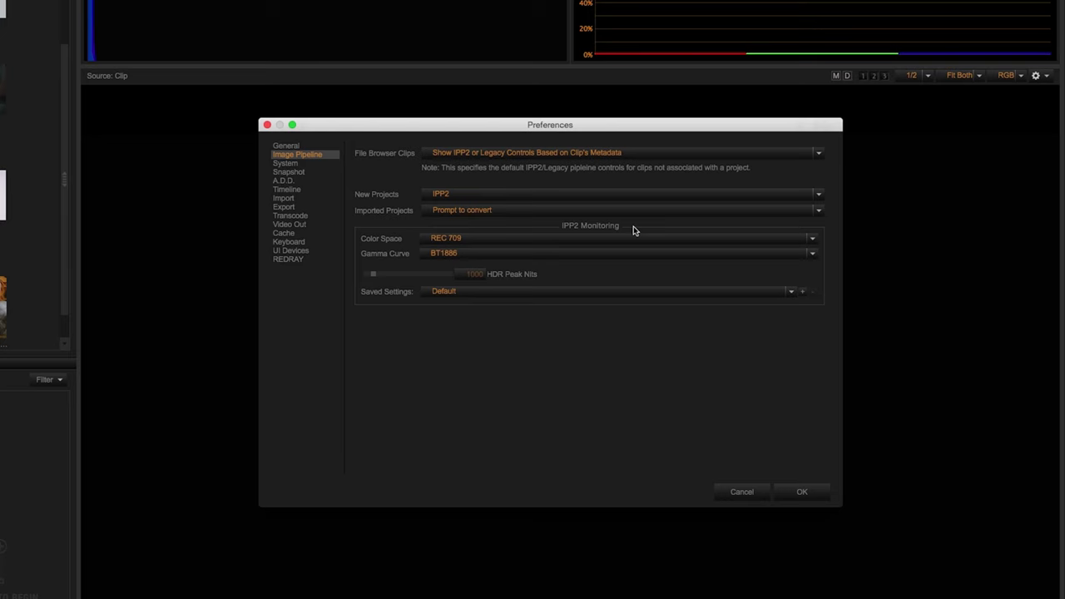
click(554, 239)
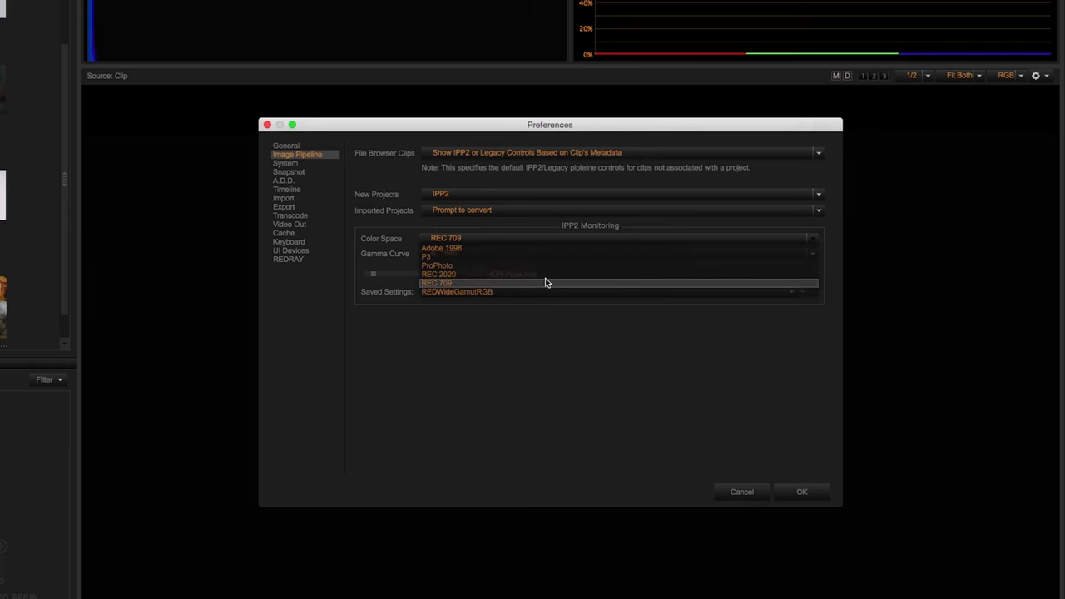
click(546, 283)
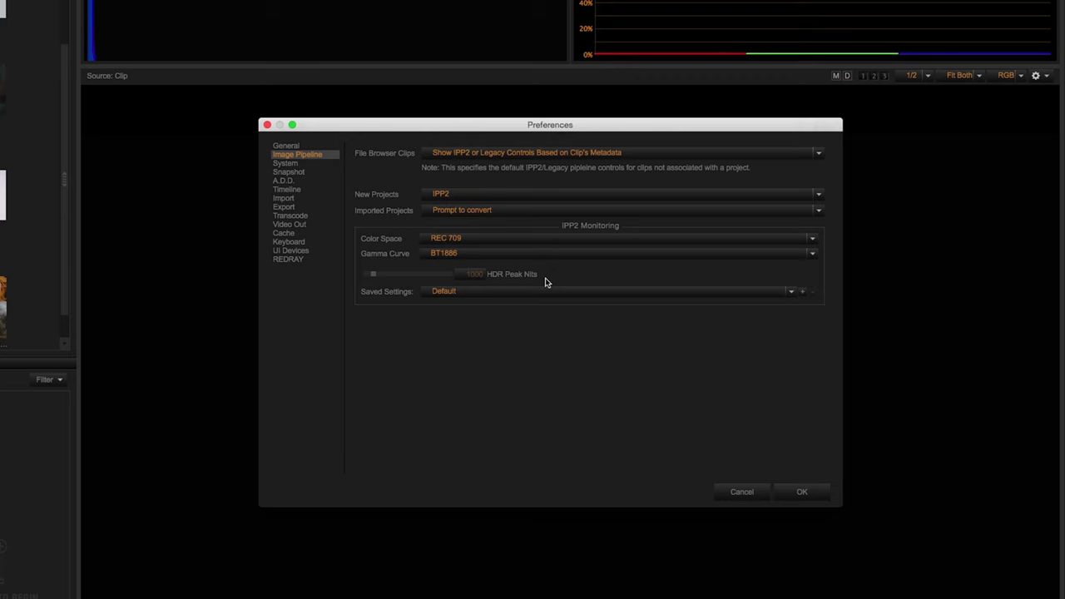
click(482, 257)
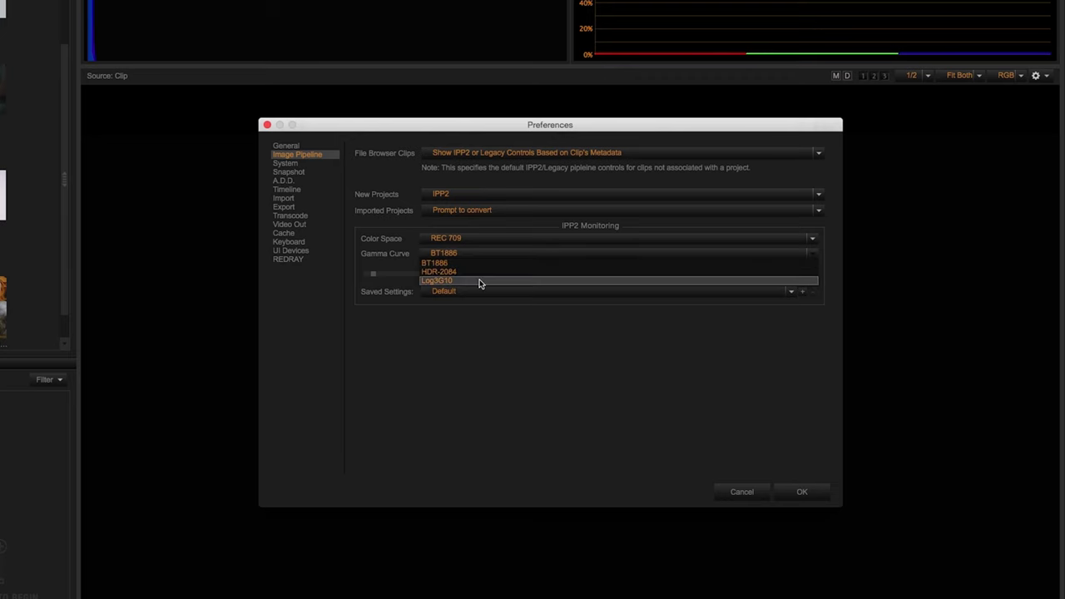
click(482, 273)
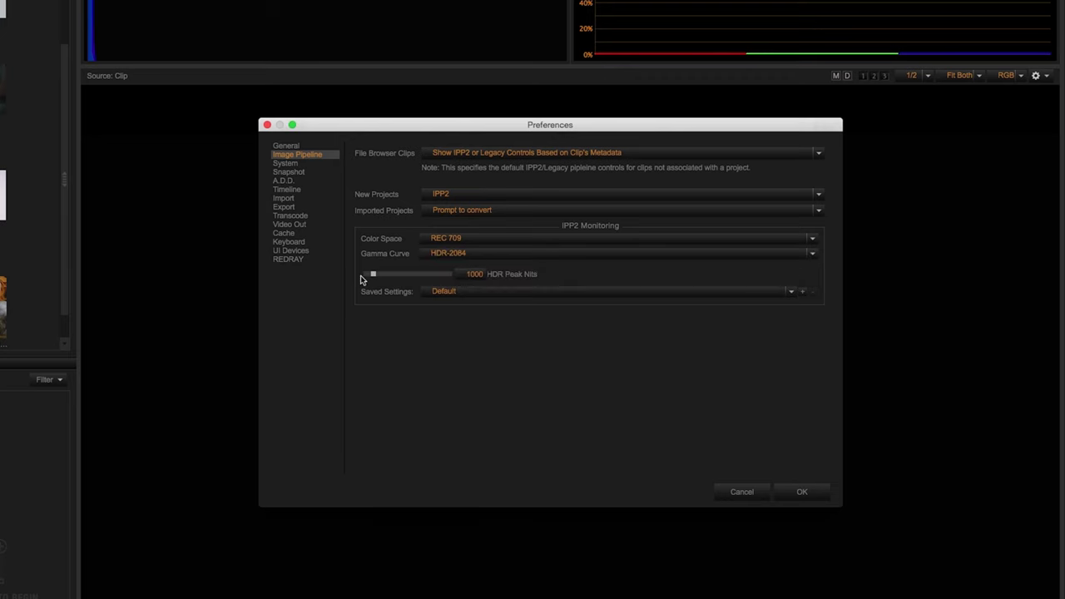
click(524, 257)
click(522, 262)
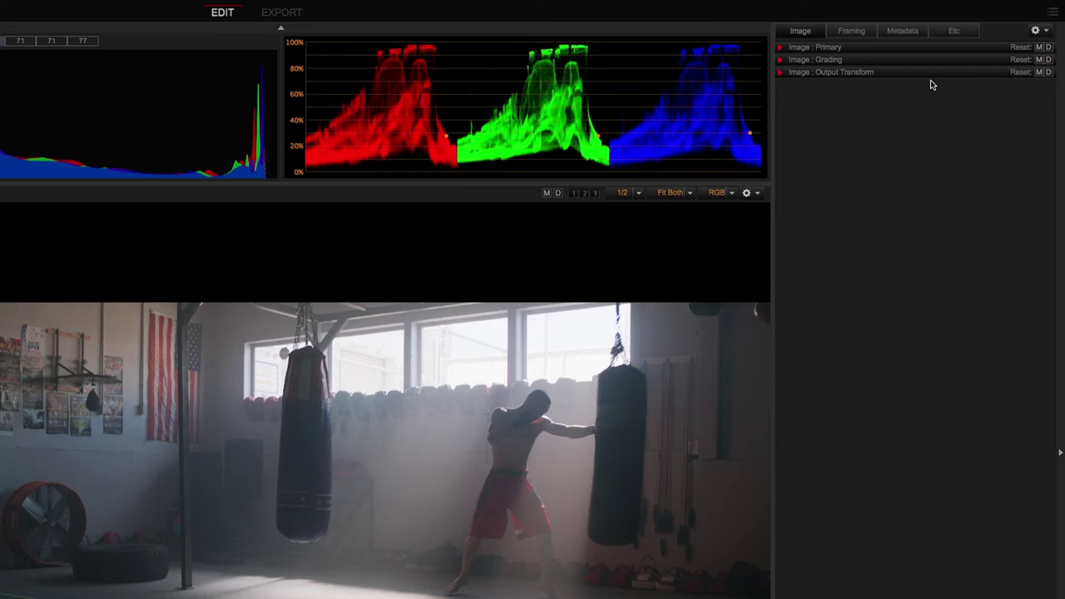
Step: Expand Image: Primary to show REDWideGamutRGB, Log3G10, ISO 1280 and 5600 K for the gym clip
click(781, 47)
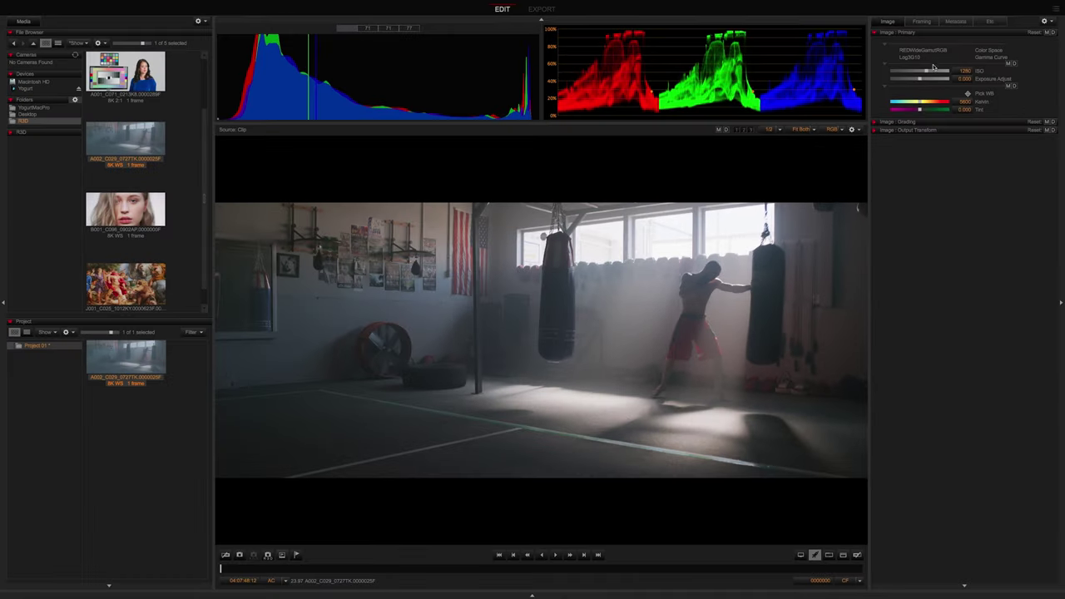
Step: Test ISO and exposure, restore them to 800 and 0.000, then lower the Kelvin temperature
drag(926, 72, 891, 71)
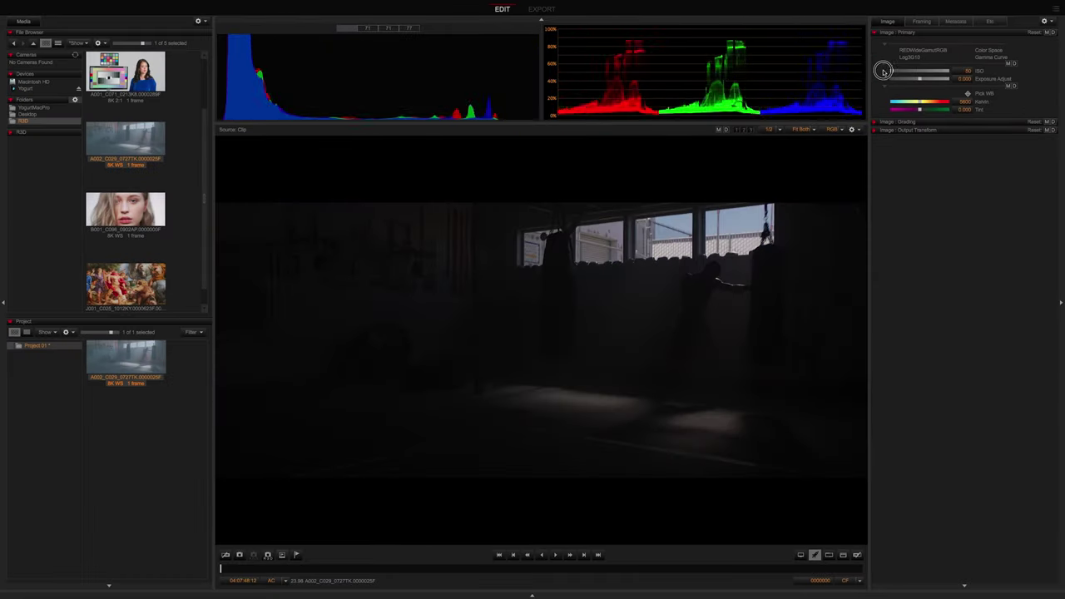
click(1007, 64)
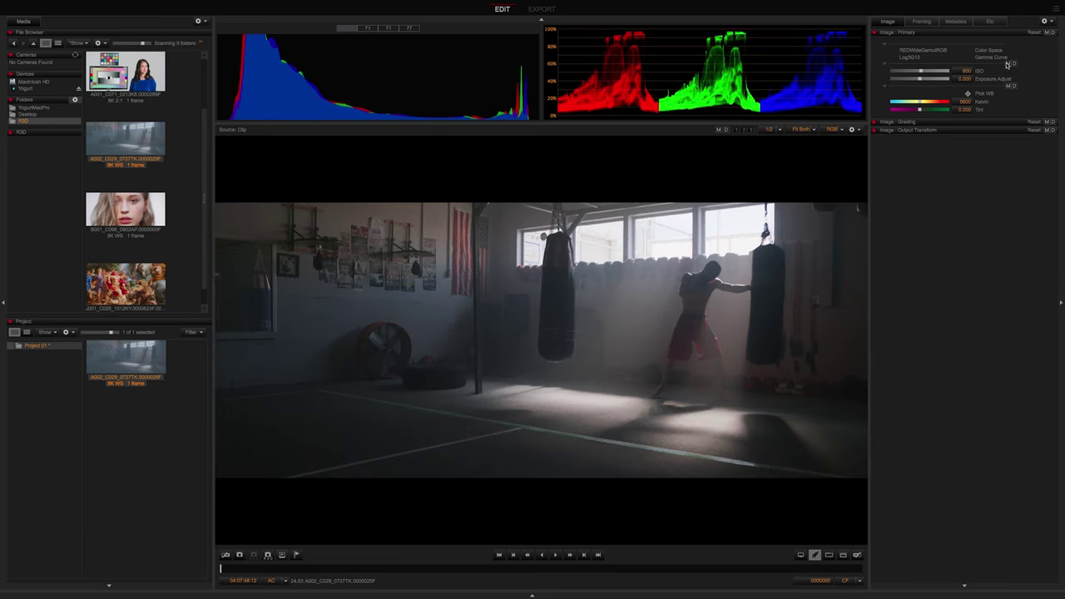
mouse_move(920, 79)
mouse_down()
mouse_move(899, 79)
mouse_move(920, 79)
mouse_up()
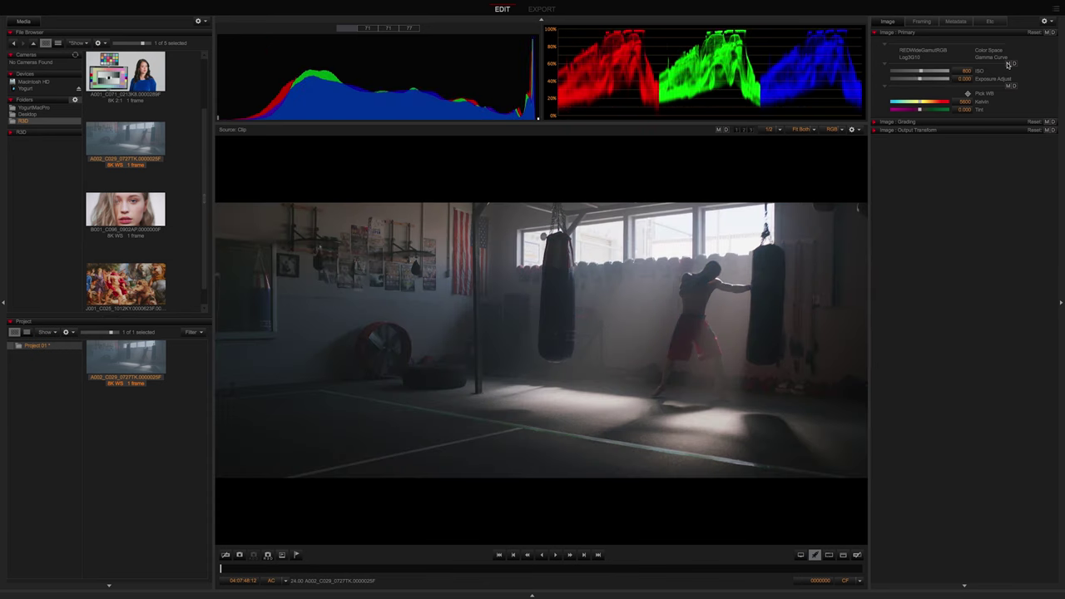
click(1008, 65)
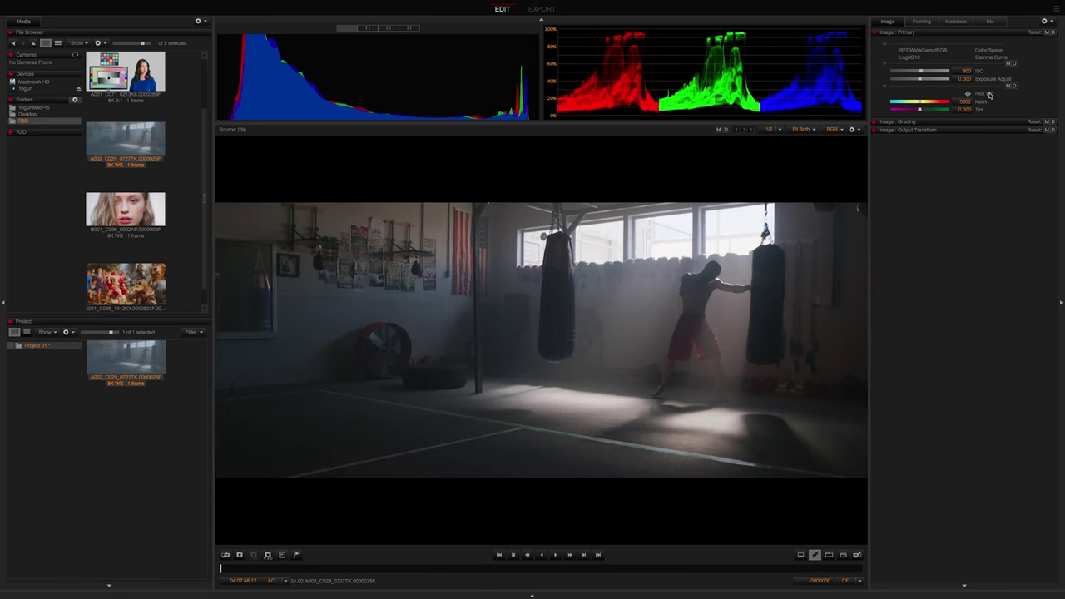
mouse_move(920, 102)
mouse_down()
mouse_move(894, 101)
mouse_move(929, 102)
mouse_move(907, 109)
mouse_move(919, 110)
mouse_up()
Step: Load Raging Bull.cube as the clip's Creative 3D LUT under Image: Grading
click(926, 123)
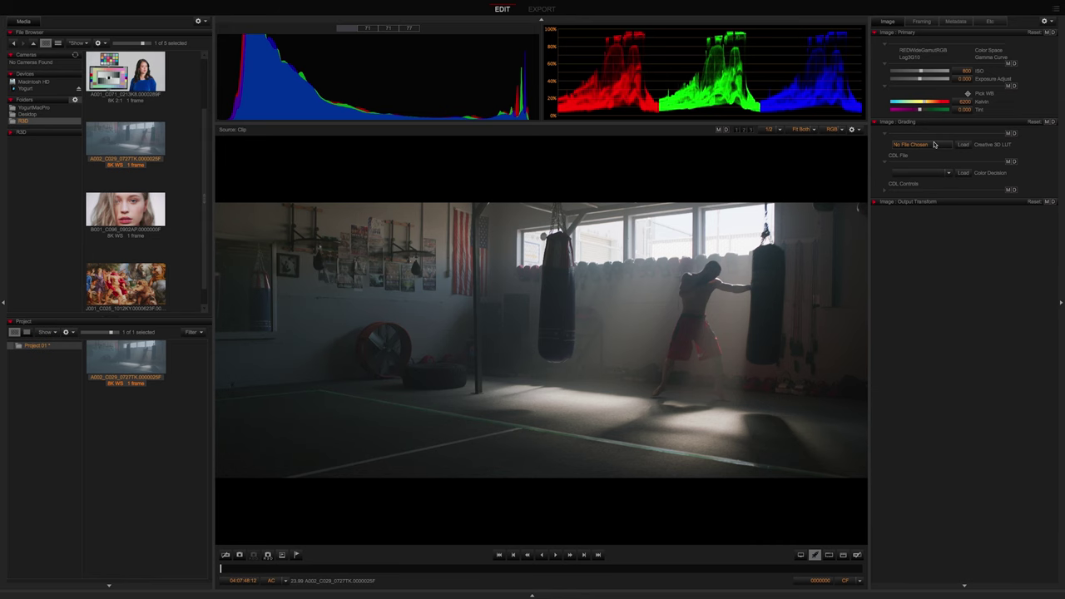
click(963, 145)
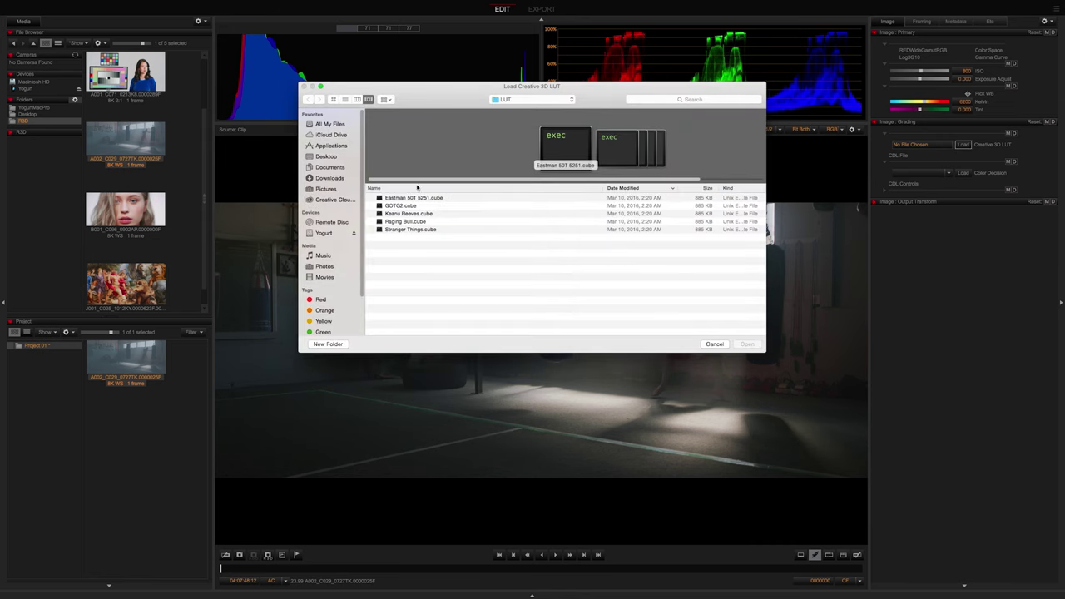
double_click(406, 222)
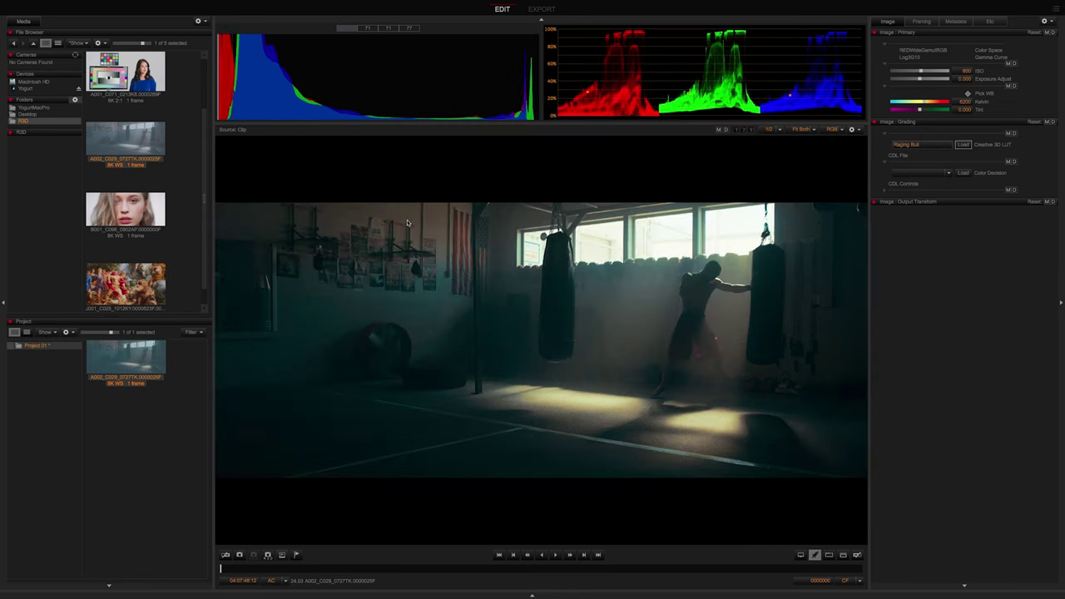
Step: Try CDL slope and saturation changes, reset both to neutral, and collapse CDL Controls
click(968, 178)
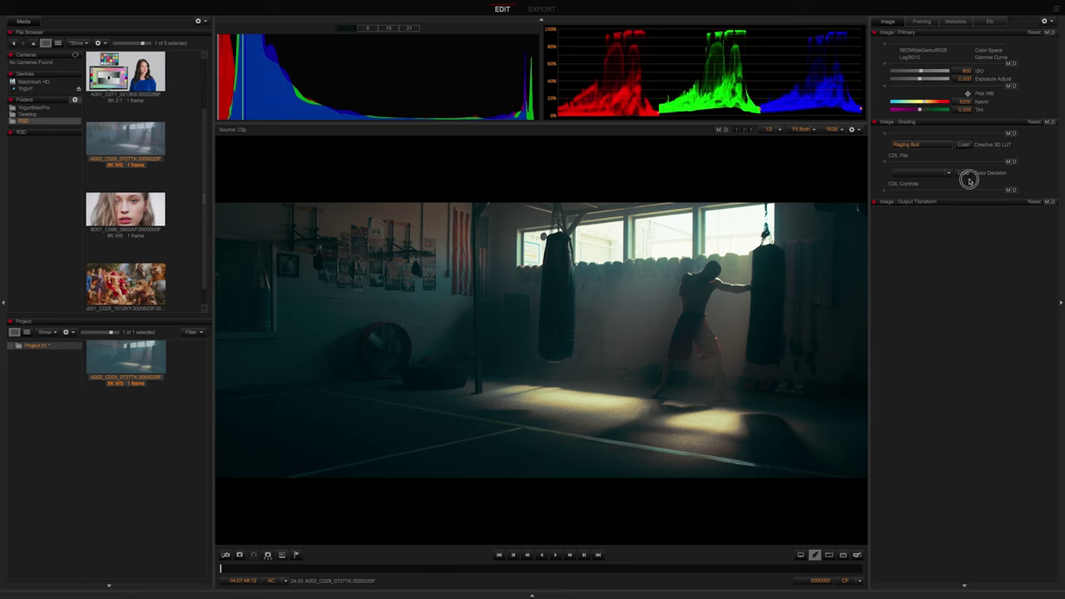
click(885, 191)
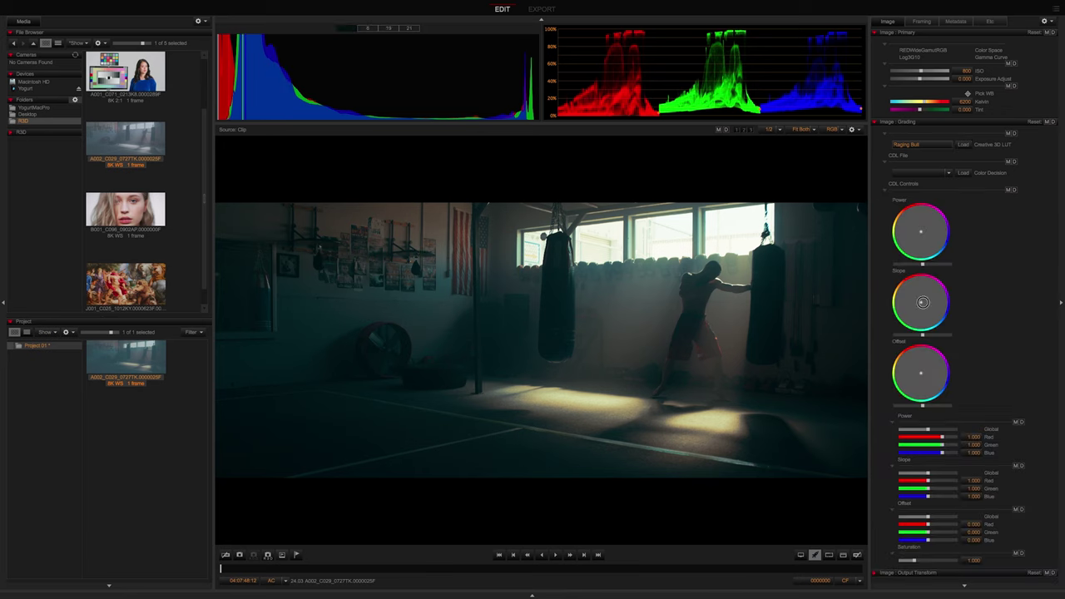
drag(920, 302, 924, 305)
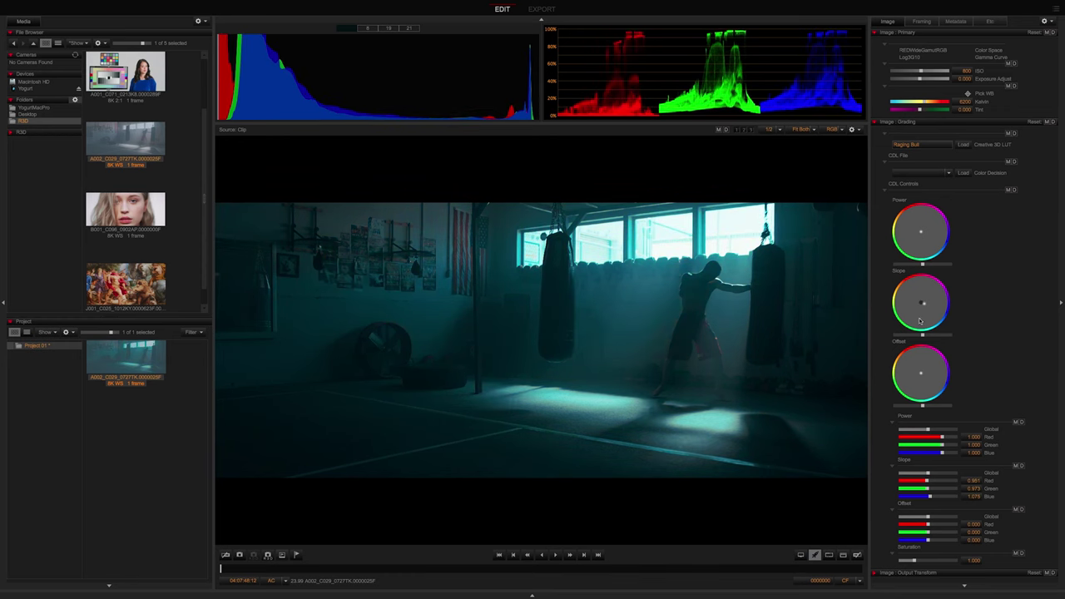
click(1014, 190)
click(904, 560)
drag(904, 560, 927, 560)
click(885, 192)
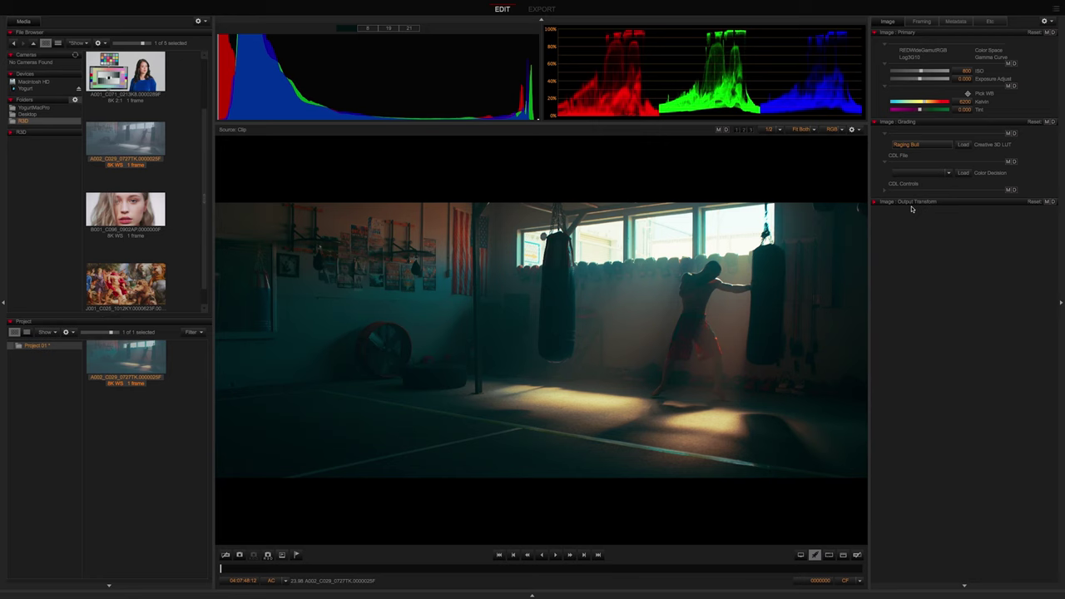
Step: Set the Output Transform tone map to Low Contrast
click(875, 203)
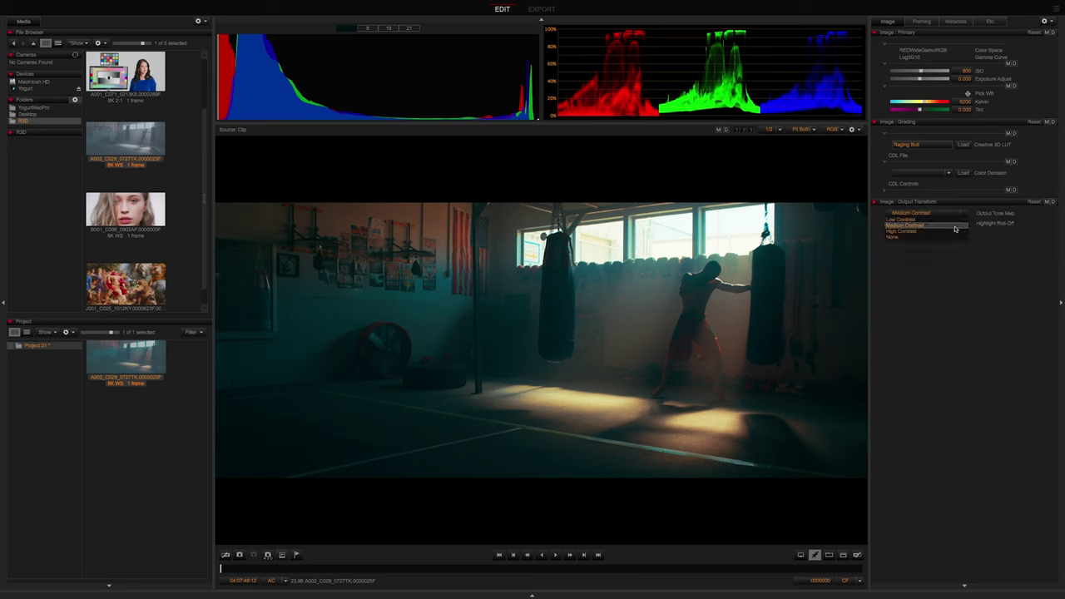
click(955, 229)
click(952, 214)
click(953, 215)
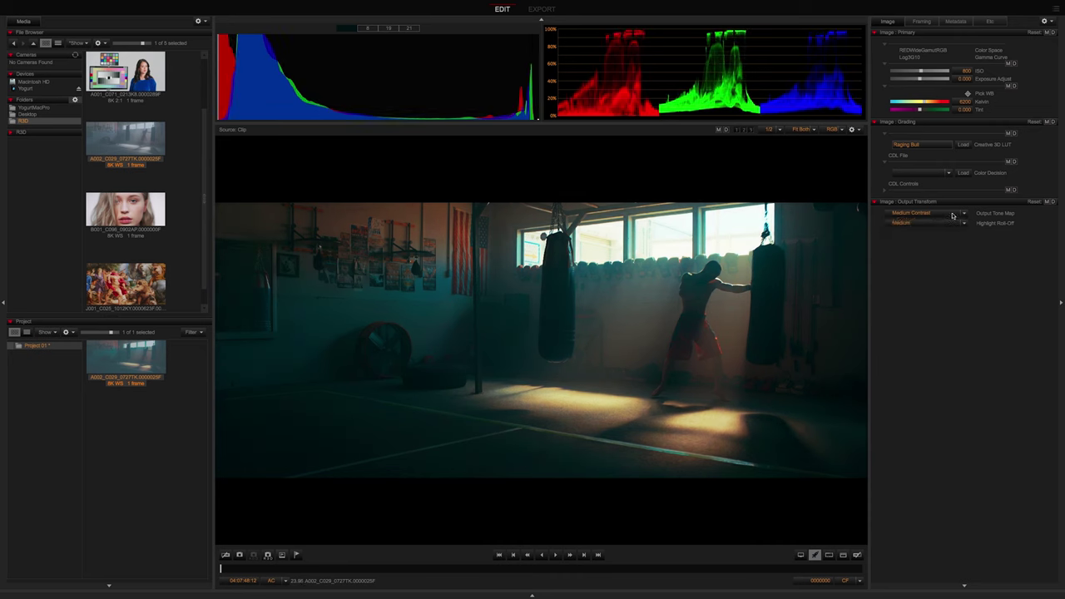
click(953, 216)
click(951, 221)
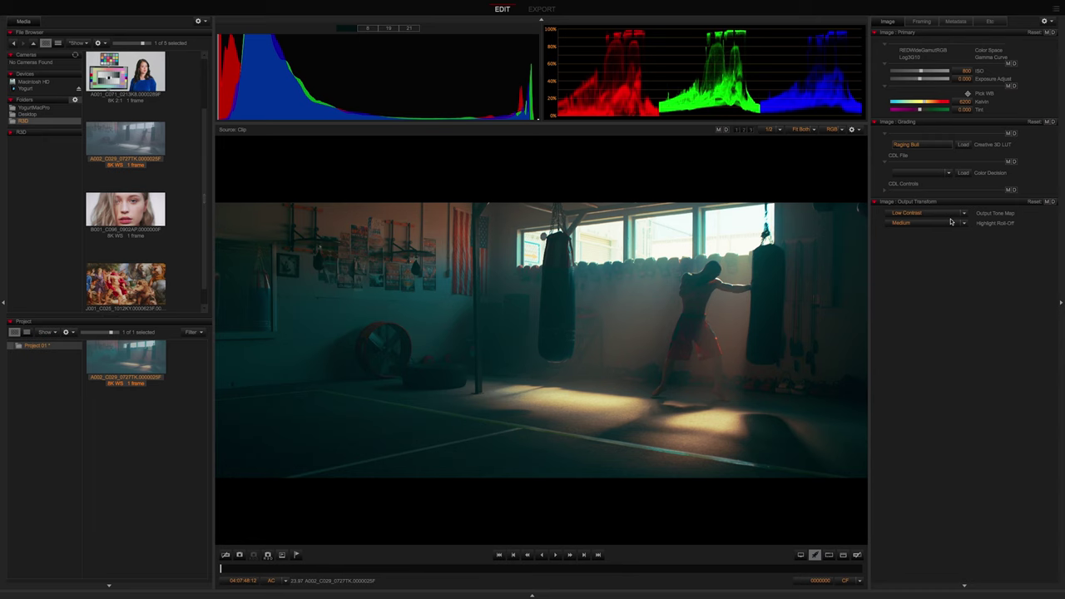
Step: Try Hard, Medium and Soft highlight roll-off, settle on Very Soft, then open Export
click(951, 222)
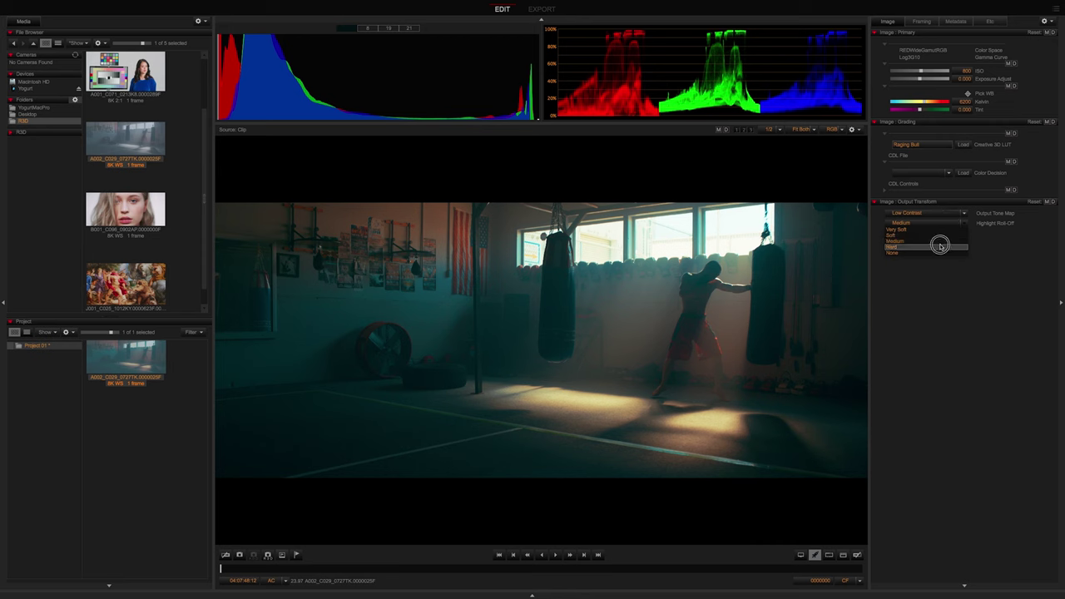
click(942, 241)
click(943, 223)
click(942, 234)
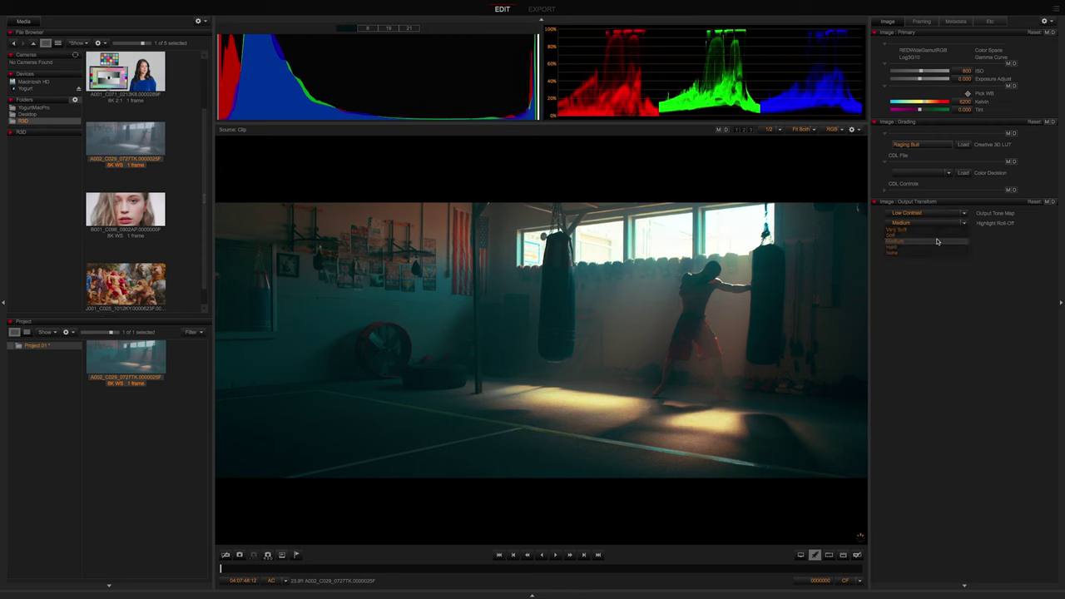
click(941, 223)
click(940, 235)
click(941, 223)
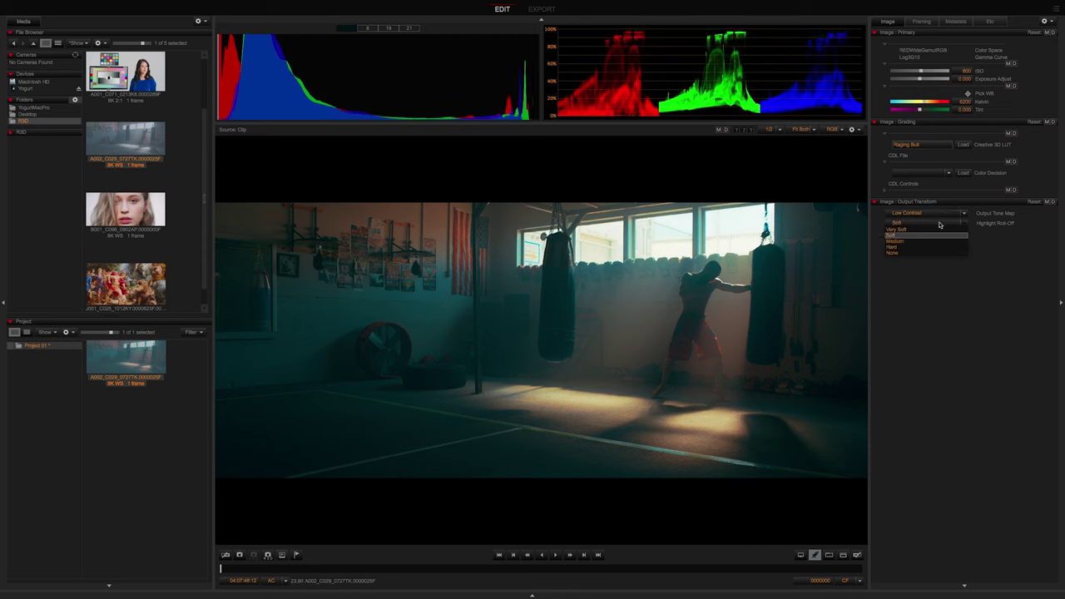
click(937, 229)
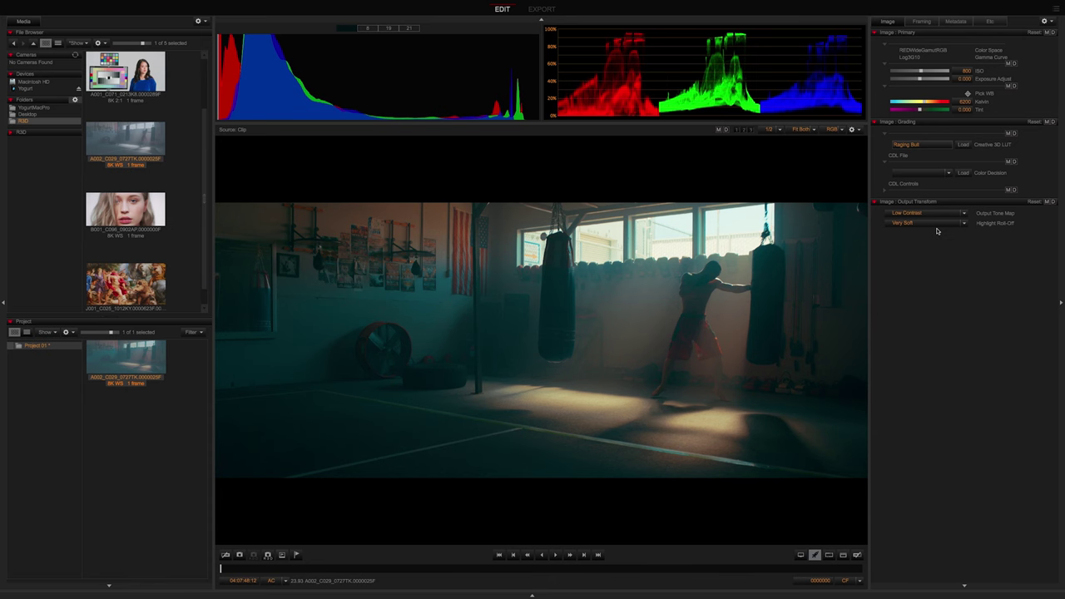
key(super+e)
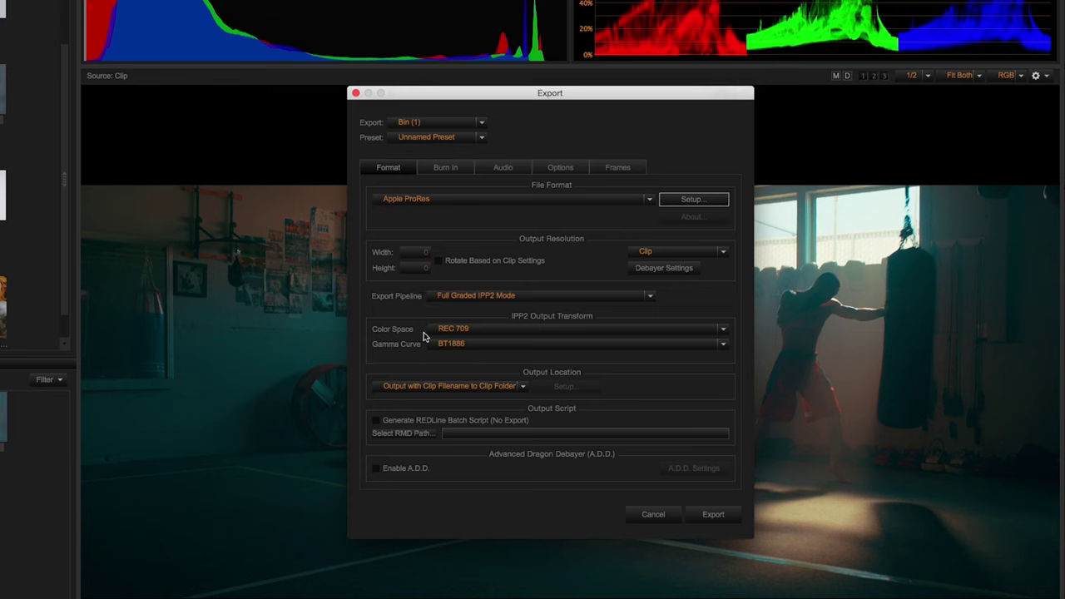
Step: Keep REC 709 as the export colour space and set the gamma curve to HDR-2084
click(466, 329)
click(495, 356)
click(509, 346)
click(504, 363)
Step: Switch the export pipeline to Primary Raw Development and cancel the Export dialog
click(520, 297)
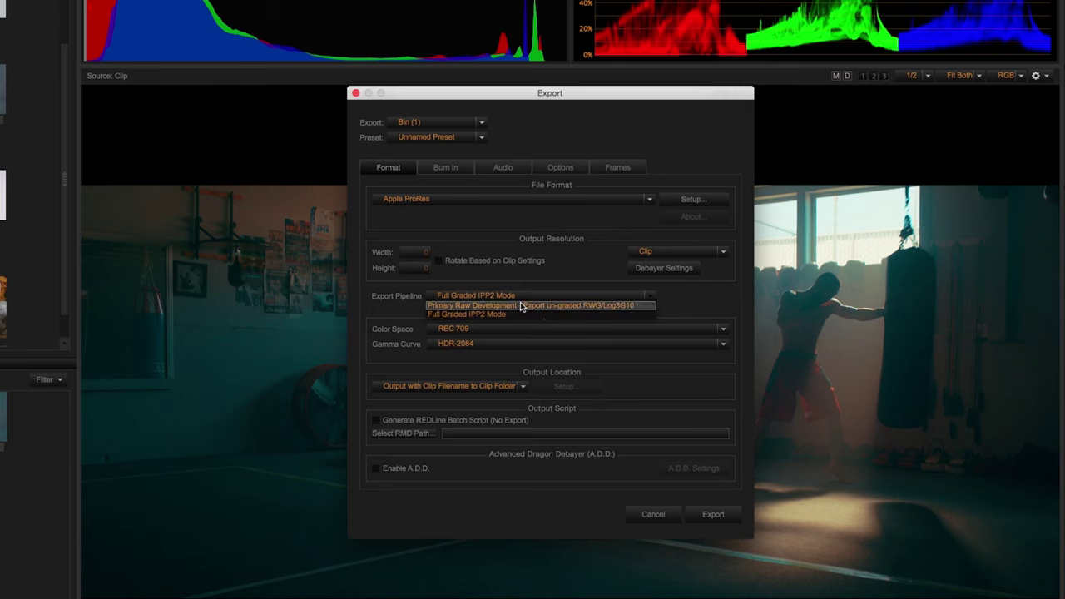
click(625, 306)
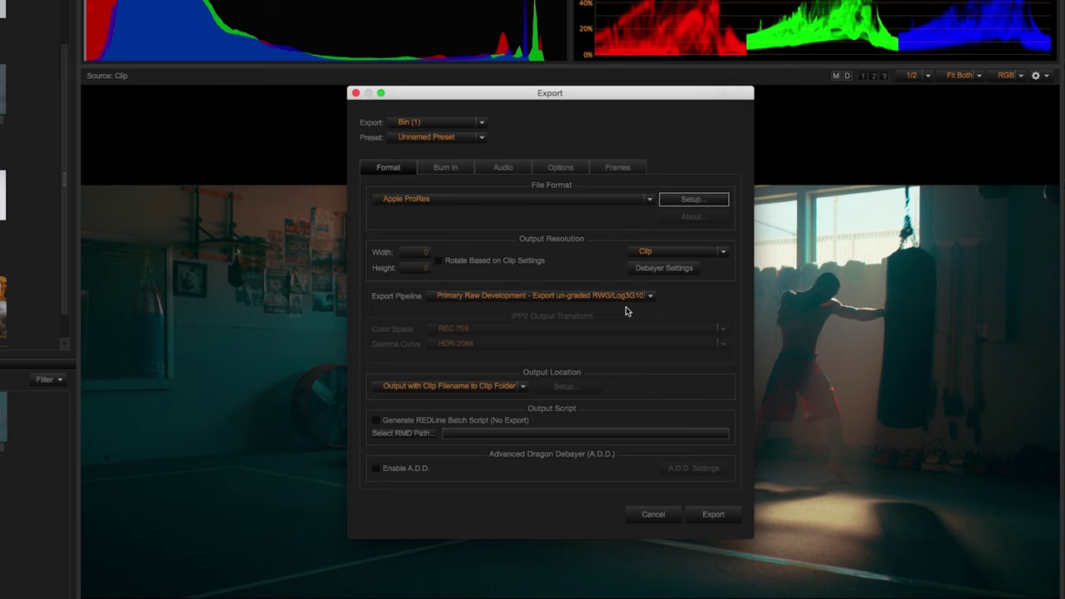
click(650, 513)
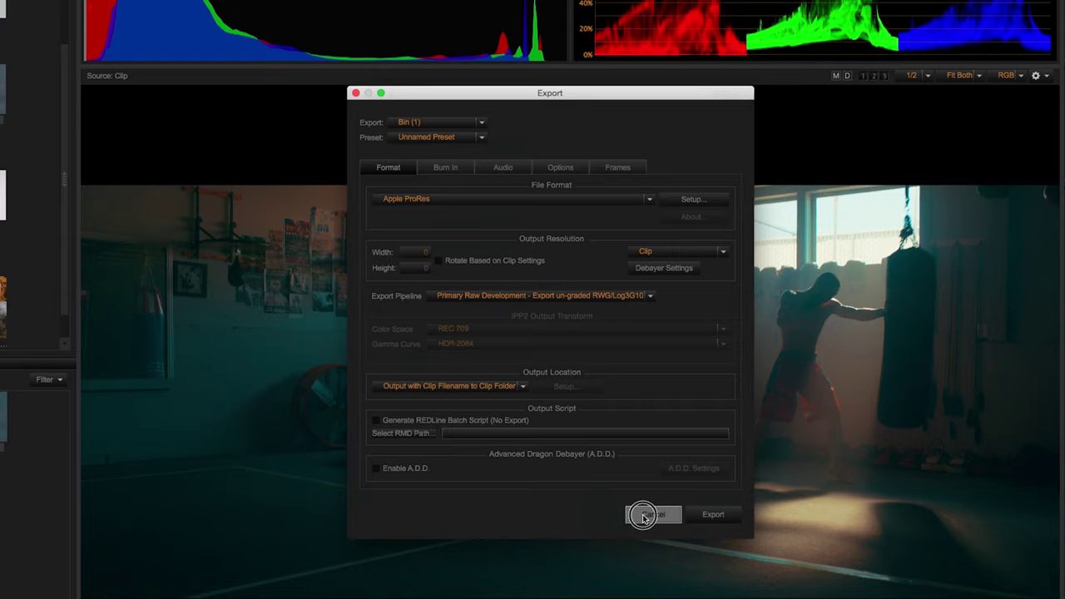